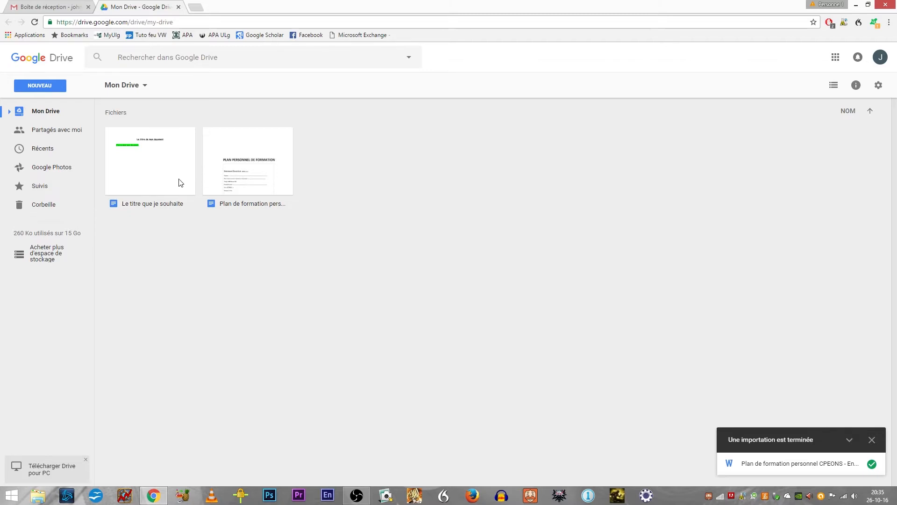
# Step: Open the document "Le titre que je souhaite" from the Drive and bring up its sharing settings
pyautogui.click(145, 160)
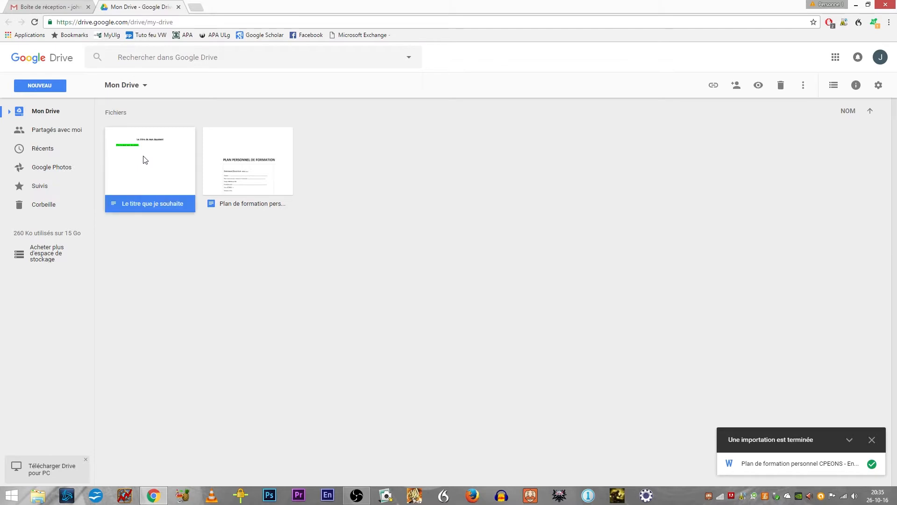
pyautogui.doubleClick(145, 159)
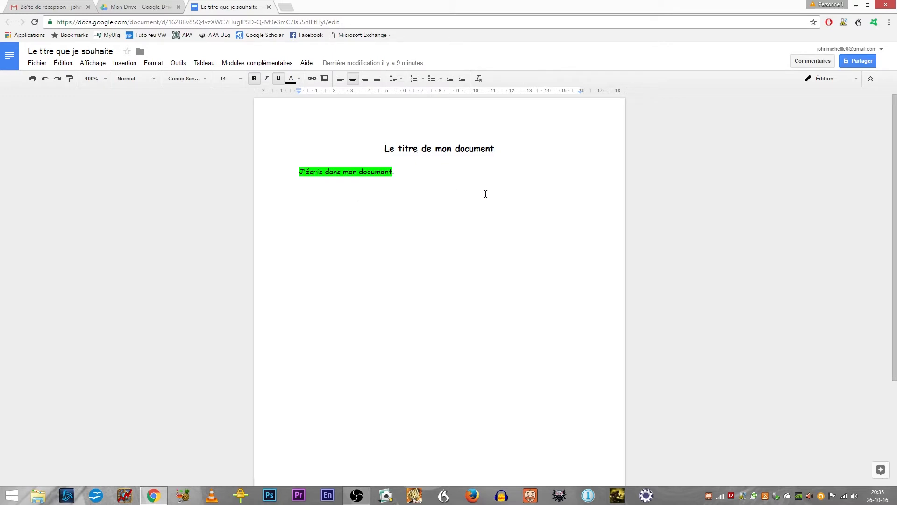
pyautogui.click(858, 63)
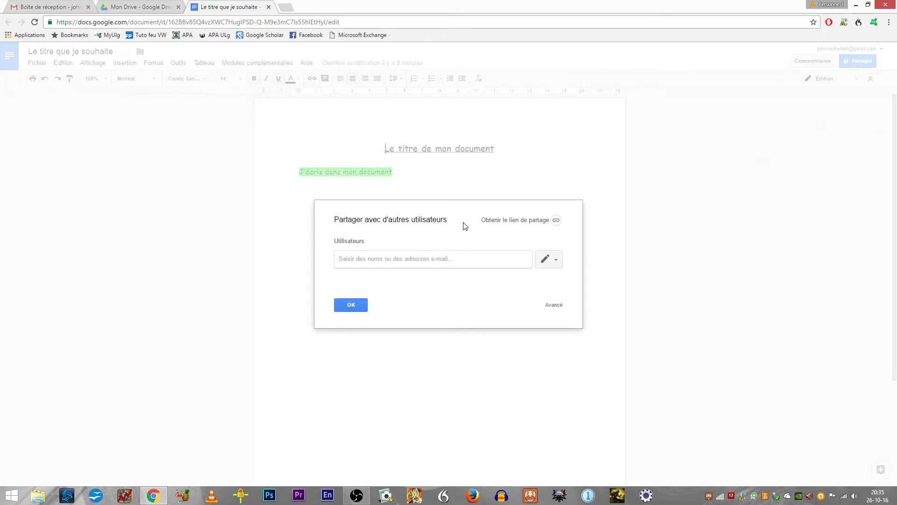
# Step: Add the collaborator's e-mail address as a recipient with the Modification permission
pyautogui.click(354, 262)
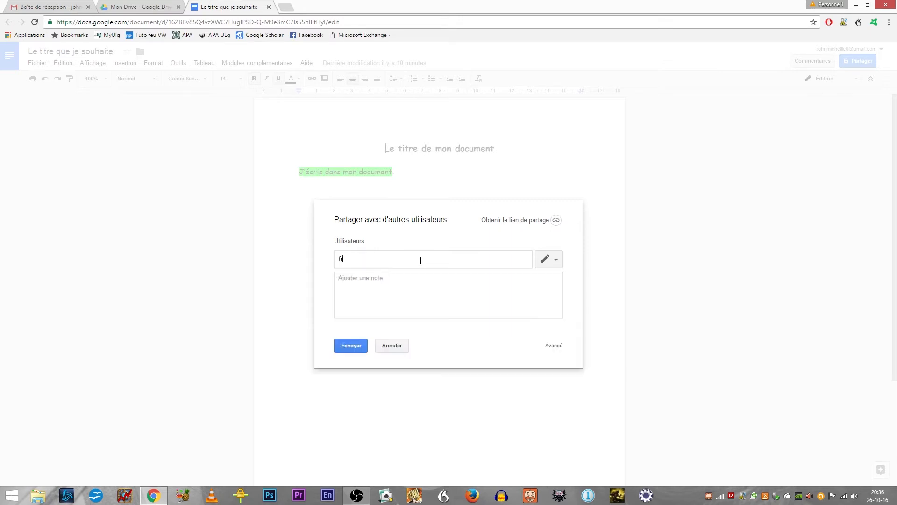
pyautogui.click(548, 257)
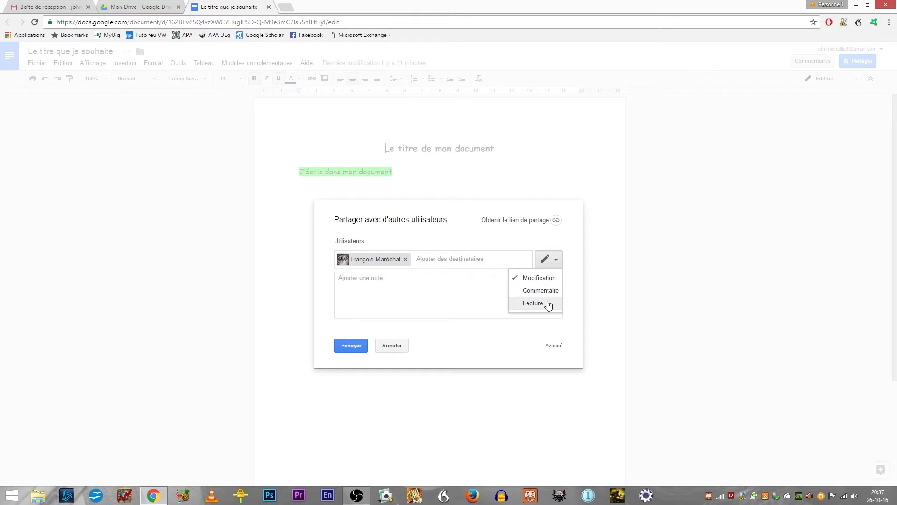
pyautogui.click(552, 277)
# Step: Add a note reading "Bonjour" followed by "C'est" and the sender's first name, and send the sharing invitation
pyautogui.click(529, 280)
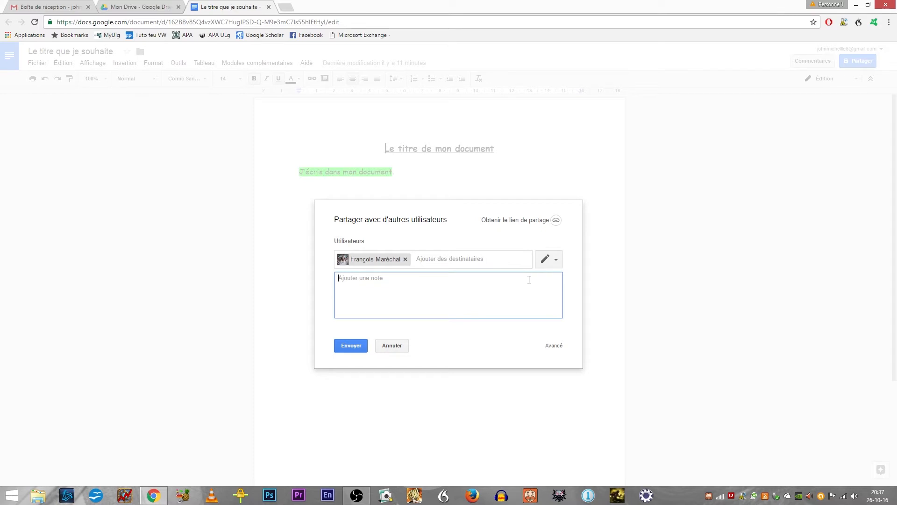
pyautogui.write('Bonjour,')
pyautogui.press('Return')
pyautogui.write("C'est François")
pyautogui.click(349, 348)
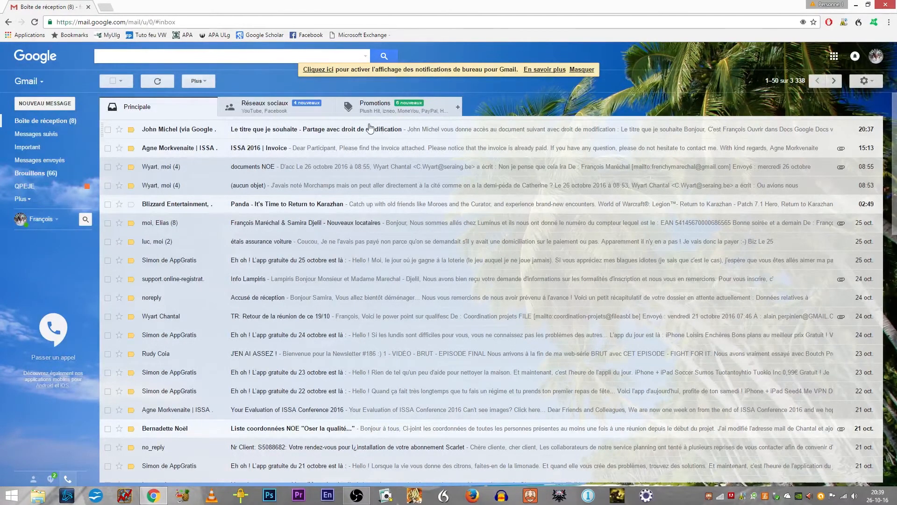
# Step: In the recipient's Gmail, open the shared document from its invitation and add the line "J'ai une nouvelle idée." below the highlighted sentence
pyautogui.click(346, 128)
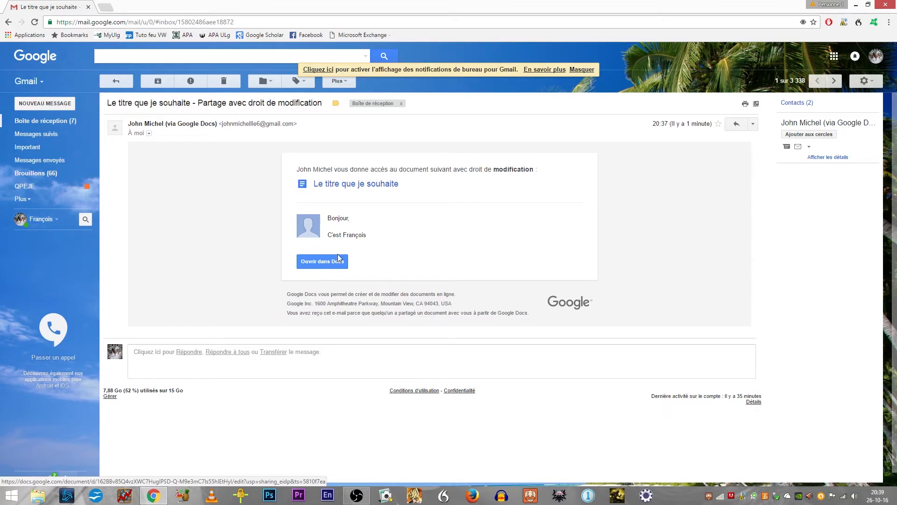
pyautogui.click(330, 265)
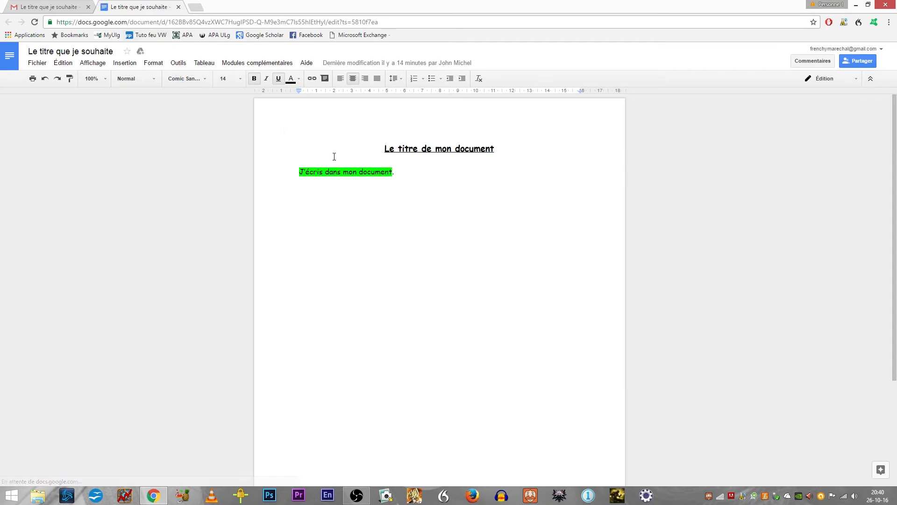
pyautogui.click(433, 175)
pyautogui.press('Return')
pyautogui.write("J'ai une nouvelle idée.")
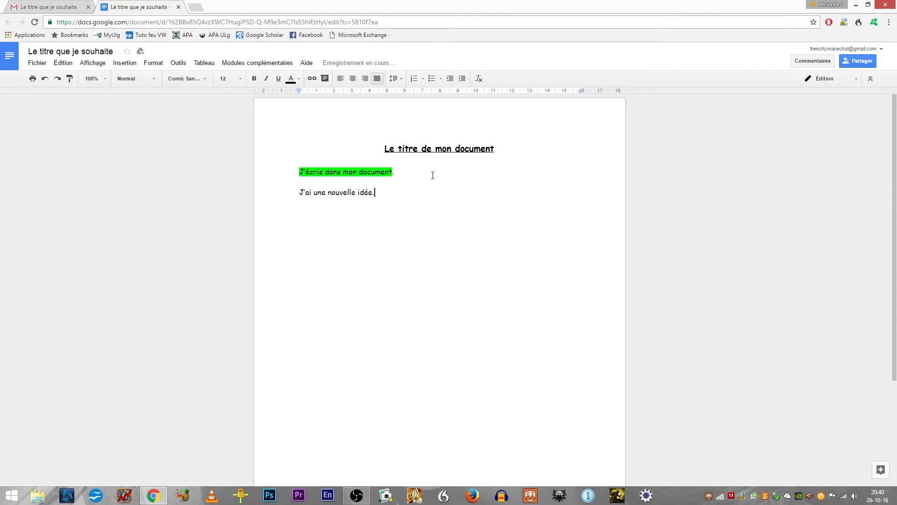
pyautogui.press('Return')
pyautogui.click(300, 192)
pyautogui.moveTo(303, 196); pyautogui.dragTo(381, 192)
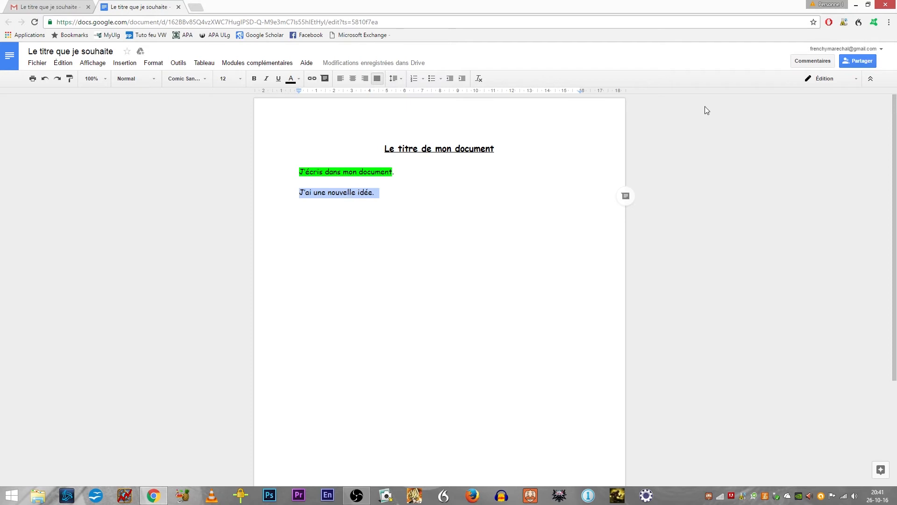
# Step: Switch to Suggestion mode, propose the line "J'ai encore une nouvelle idée" at the end of the document and accept it
pyautogui.click(828, 83)
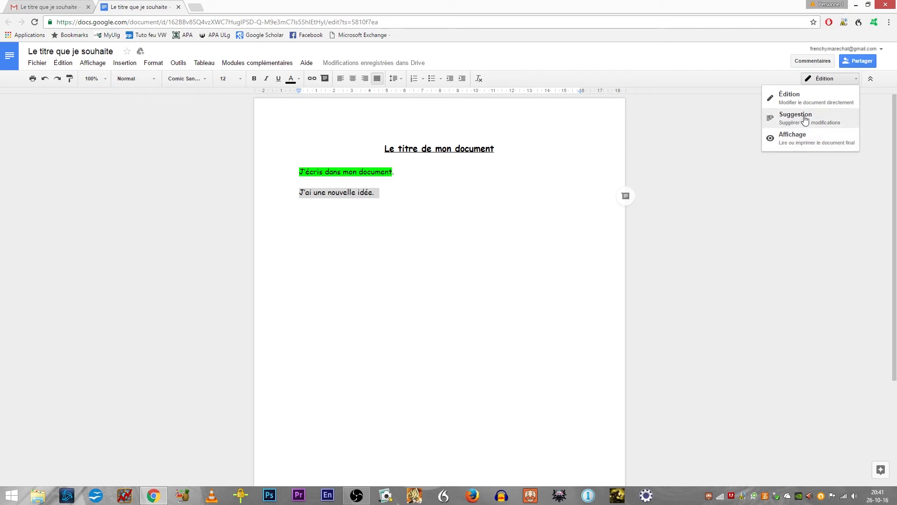
pyautogui.click(805, 121)
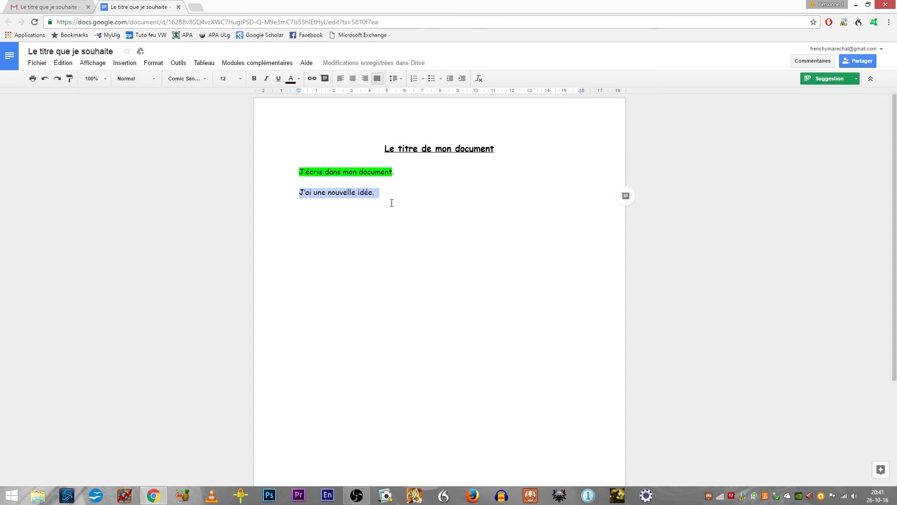
pyautogui.click(401, 226)
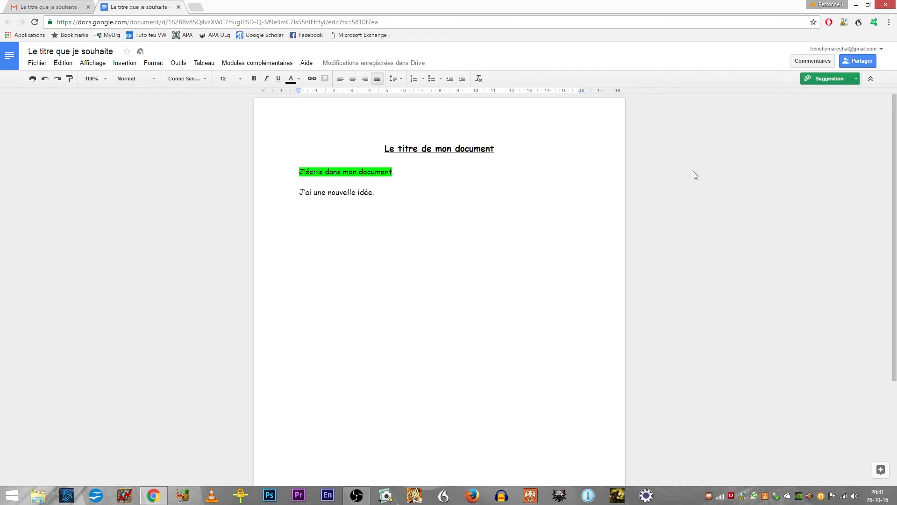
pyautogui.write('J')
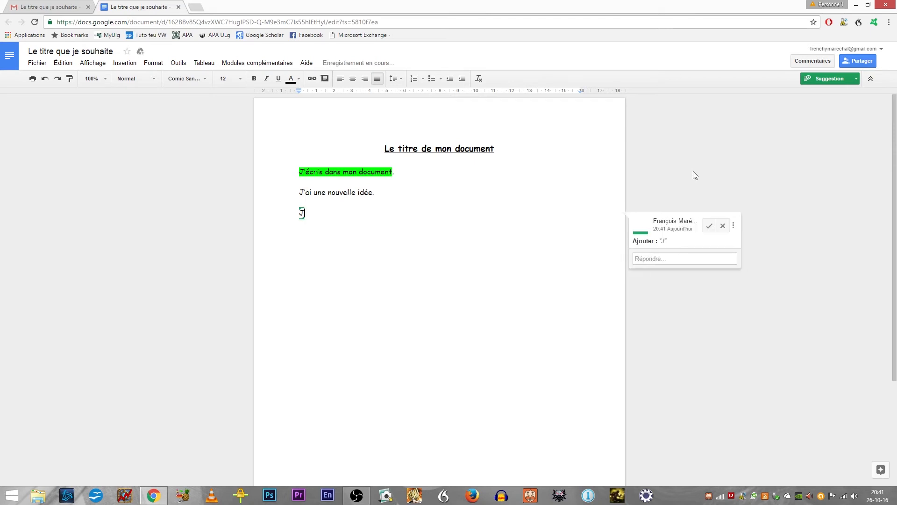
pyautogui.write("'ai encore une nouvelle idée")
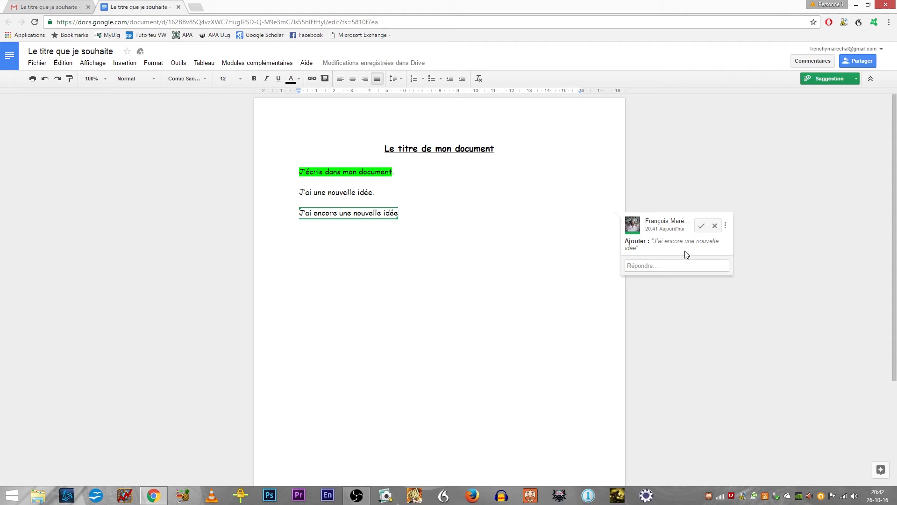
pyautogui.click(701, 228)
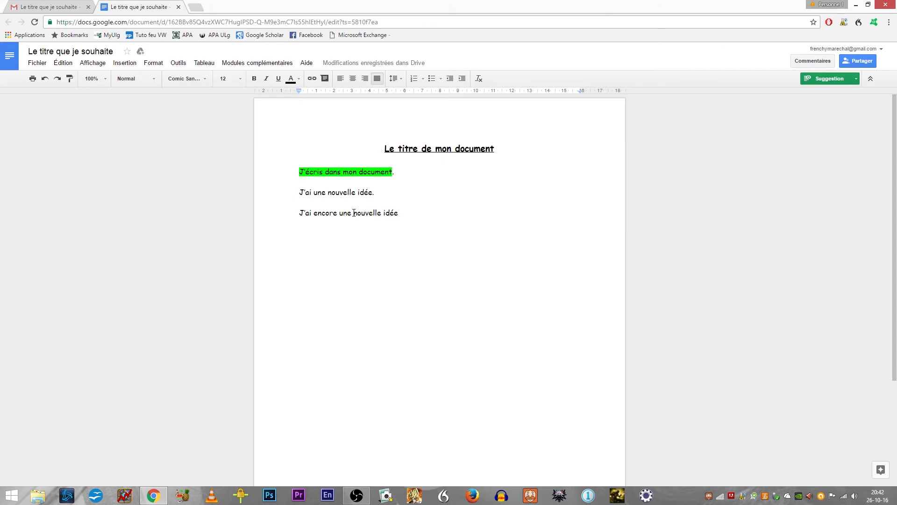
# Step: Return to Édition mode and continue the last line with "à partir de maintenant je suis s^r de ce que j'écris."
pyautogui.click(390, 252)
pyautogui.click(811, 79)
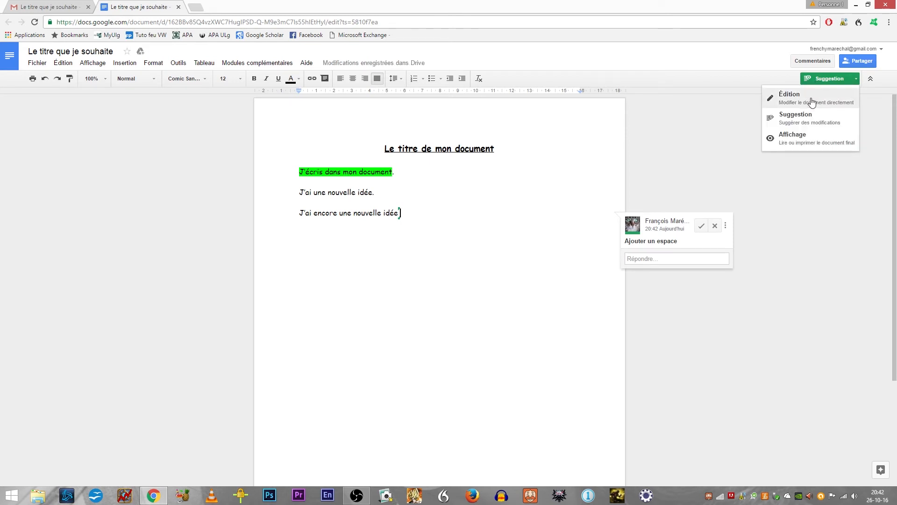
pyautogui.click(813, 100)
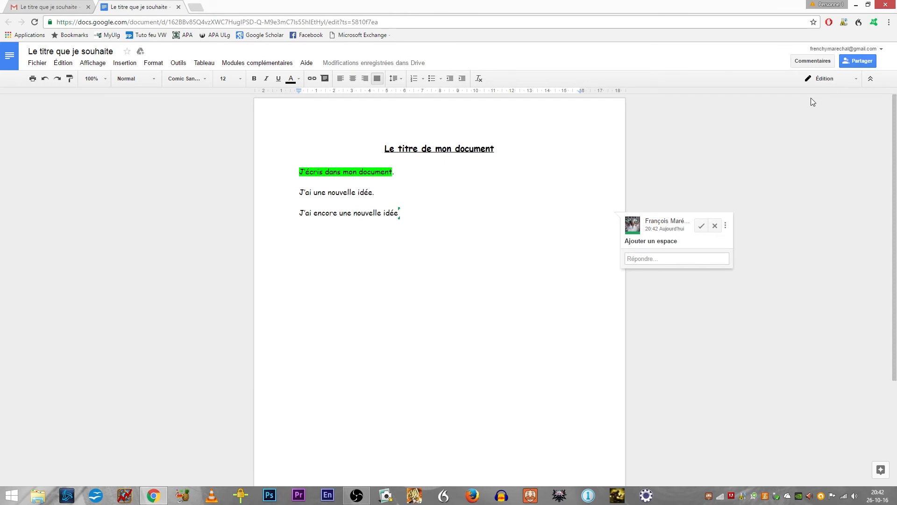
pyautogui.write('à partir de maintenant ')
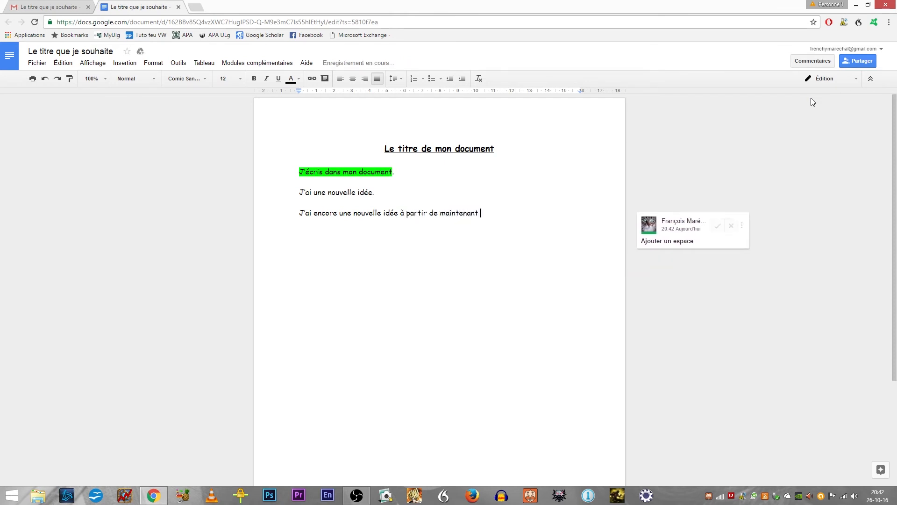
pyautogui.write('je suis s')
pyautogui.write('^r de ce que j')
pyautogui.write("'écrire")
pyautogui.press('BackSpace')
pyautogui.press('BackSpace')
pyautogui.write('s.')
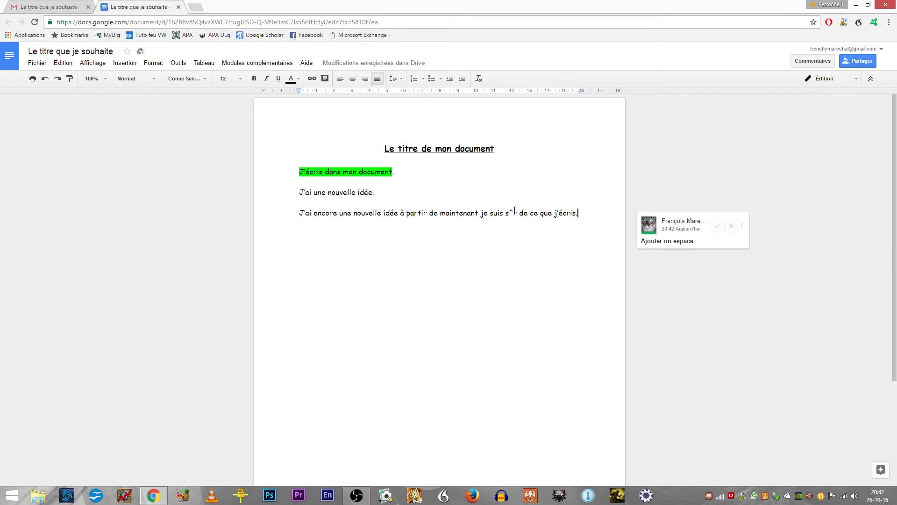
# Step: Insert a comma after "maintenant" and correct "s^r" to "sûr" in the last line
pyautogui.click(477, 214)
pyautogui.write(',')
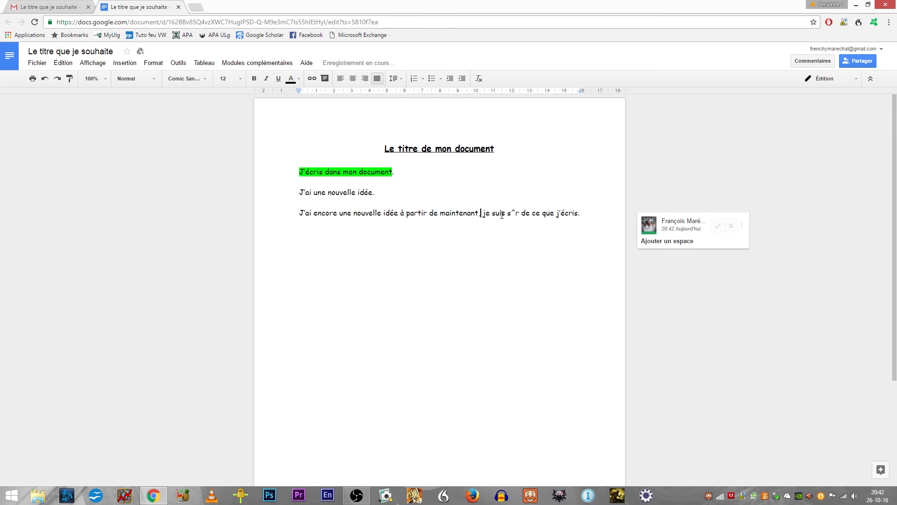
pyautogui.click(516, 214)
pyautogui.write('û')
# Step: Start a new paragraph at the end and propose "J'ai un doute" in Suggestion mode
pyautogui.click(593, 213)
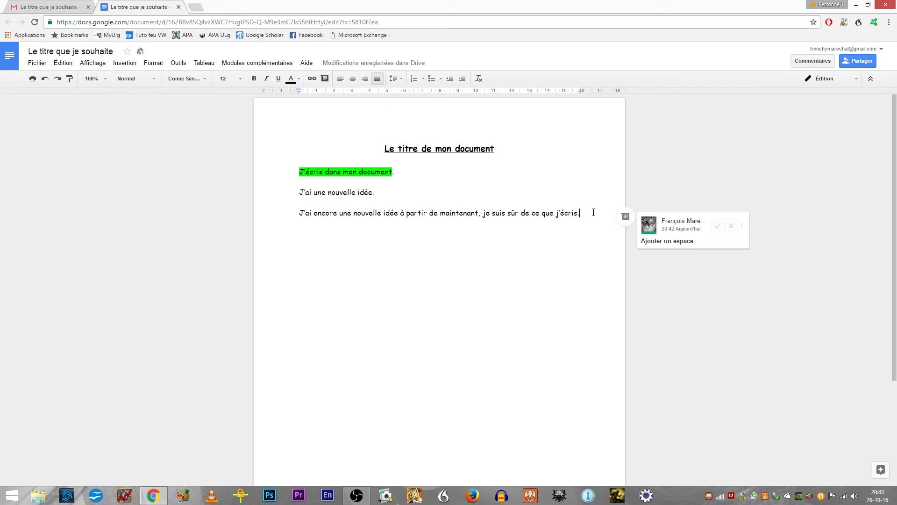
pyautogui.press('Return')
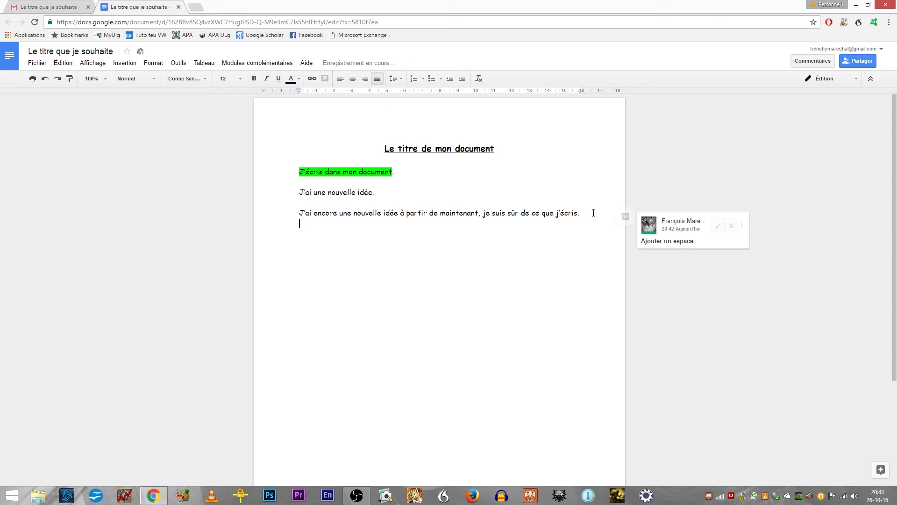
pyautogui.click(822, 79)
pyautogui.click(818, 119)
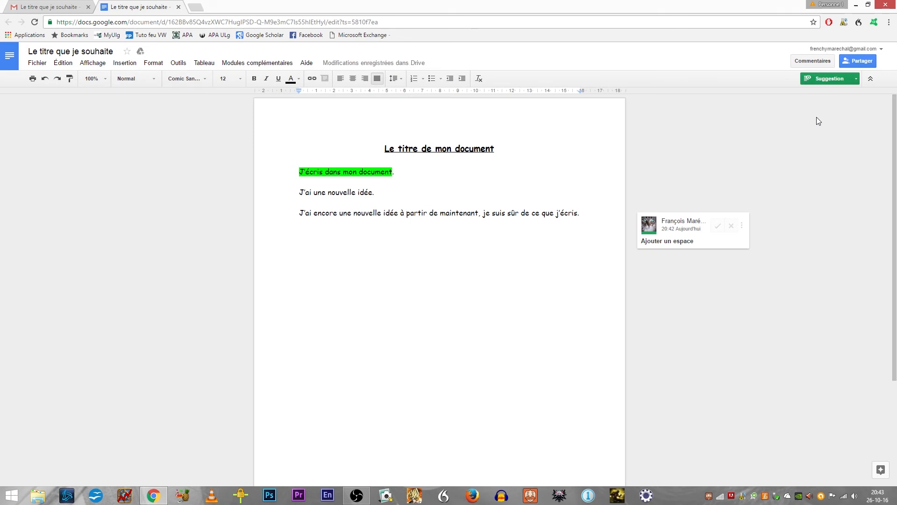
pyautogui.write("J'ai un doute")
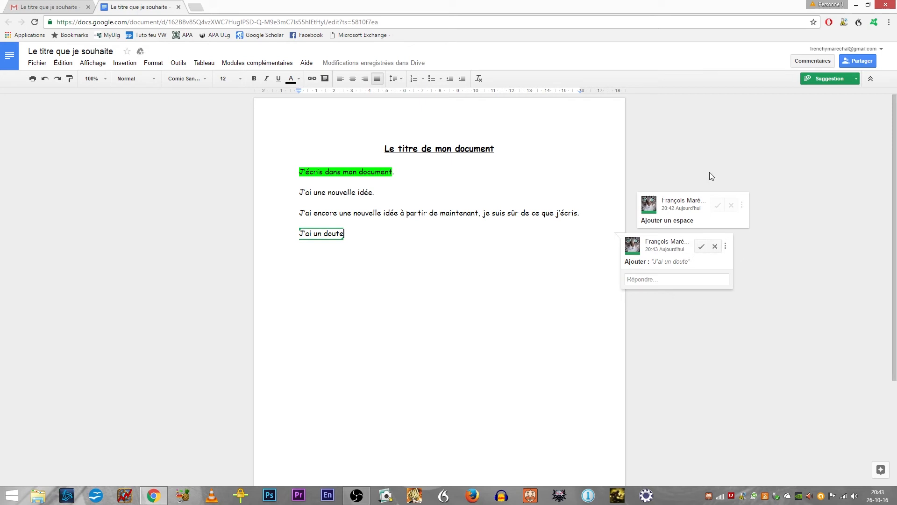
pyautogui.click(735, 163)
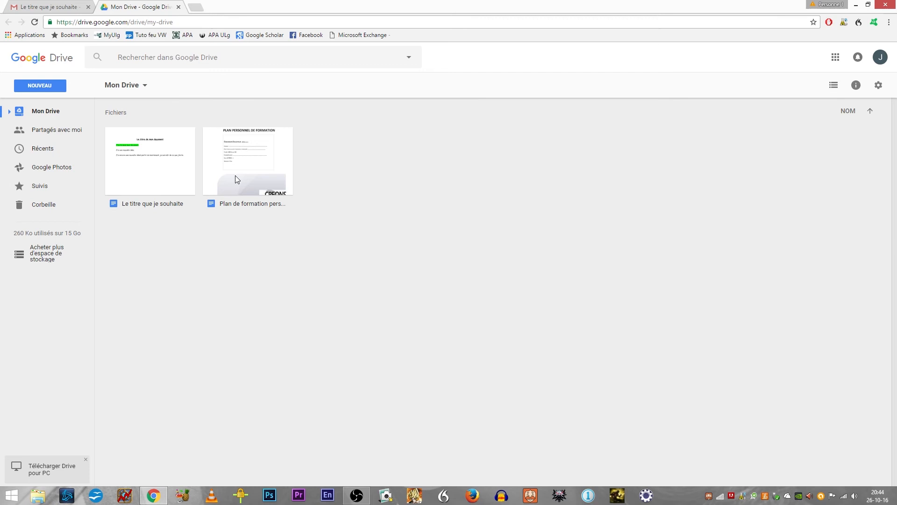
# Step: Open "Le titre que je souhaite" from the owner's Drive
pyautogui.doubleClick(154, 157)
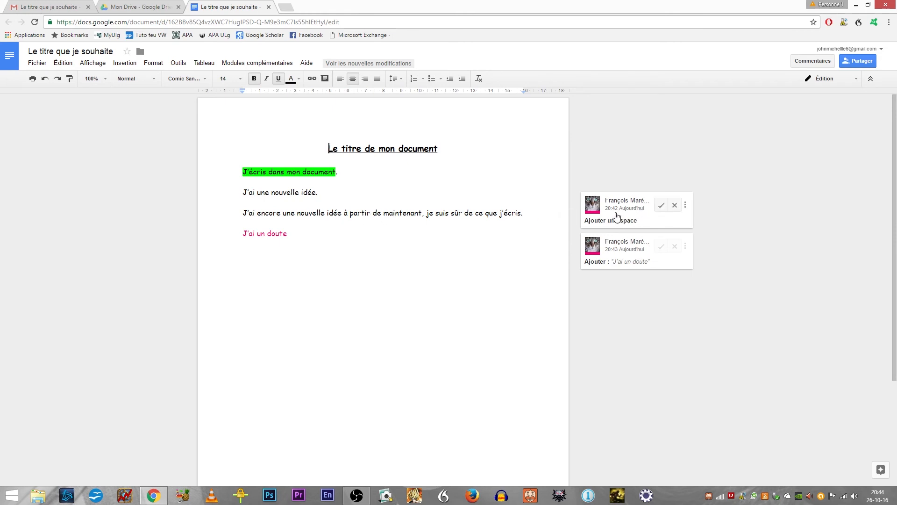
# Step: Try accepting the added-space suggestion and rejecting the "J'ai un doute" suggestion, and undo both decisions
pyautogui.click(661, 206)
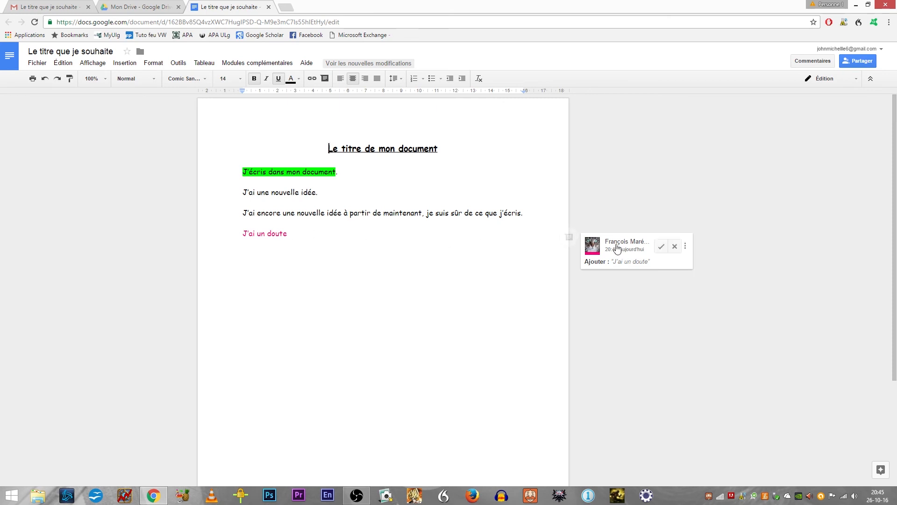
pyautogui.click(675, 247)
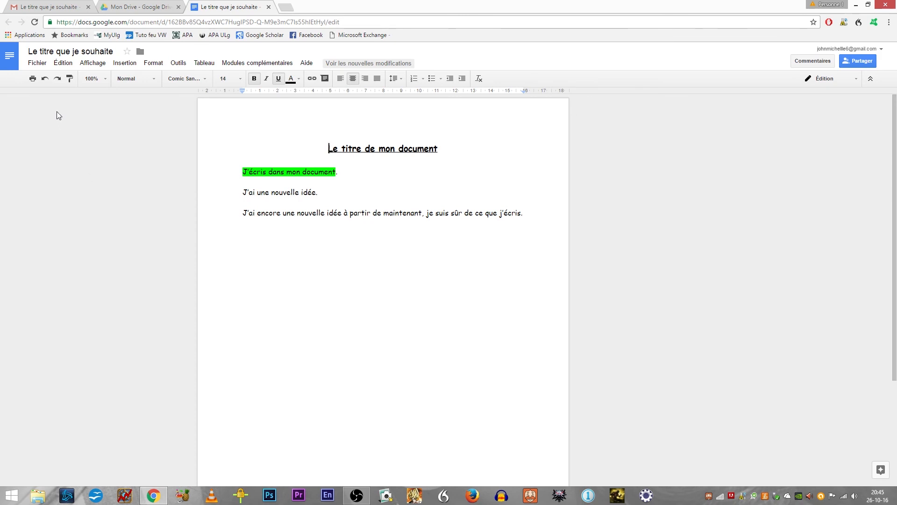
pyautogui.click(44, 80)
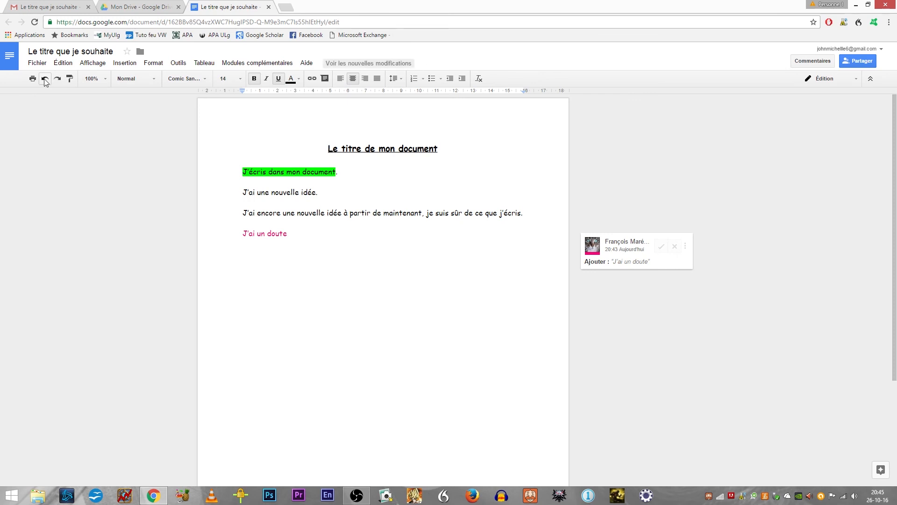
pyautogui.click(45, 80)
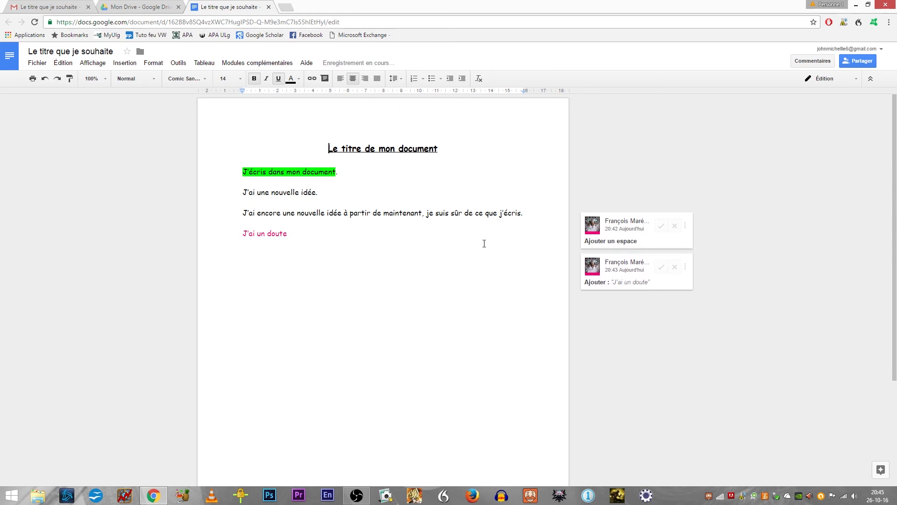